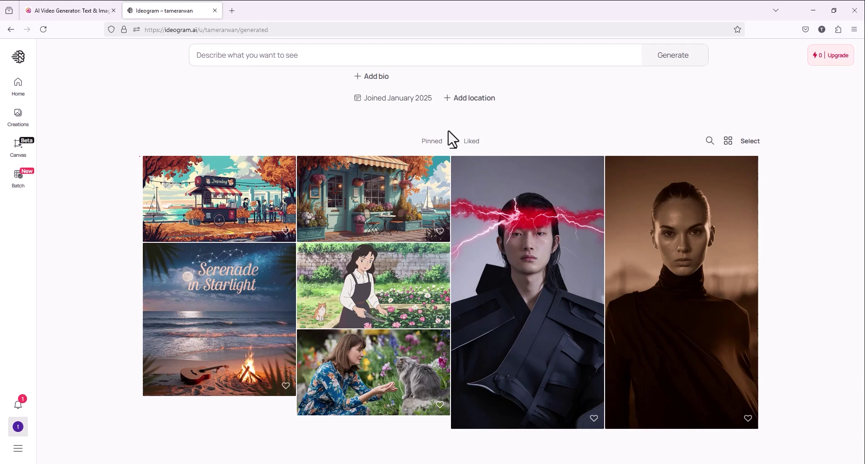
# Step: Review the skull alien, woman portrait, Día de los Muertos and orange-backdrop fashion videos
pyautogui.click(72, 13)
pyautogui.scroll(1, 601, 246)
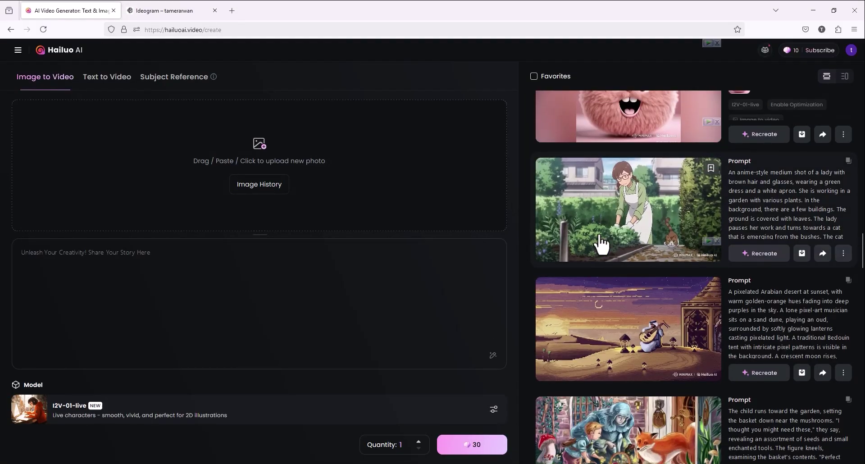
pyautogui.scroll(2, 604, 246)
pyautogui.scroll(4, 609, 248)
pyautogui.scroll(5, 609, 248)
pyautogui.scroll(-5, 613, 253)
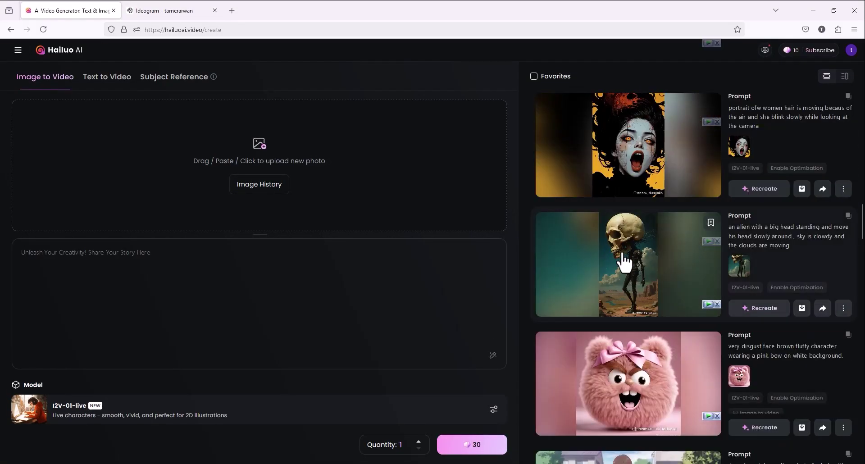
pyautogui.click(625, 258)
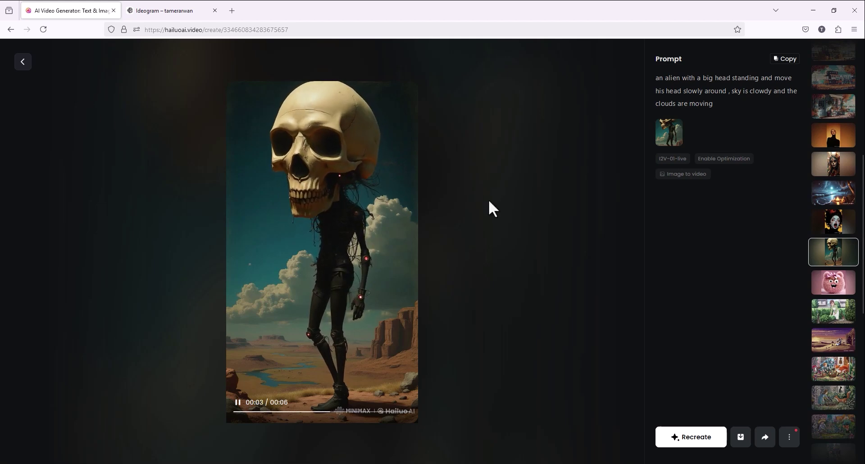
pyautogui.click(834, 223)
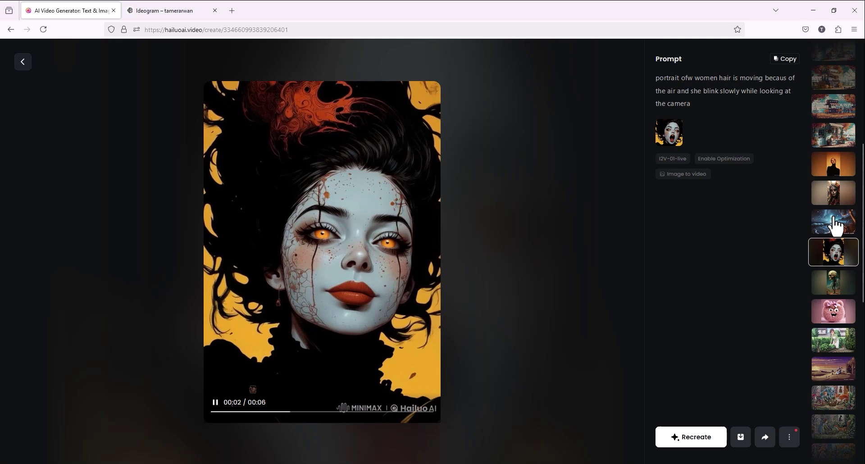
pyautogui.click(834, 199)
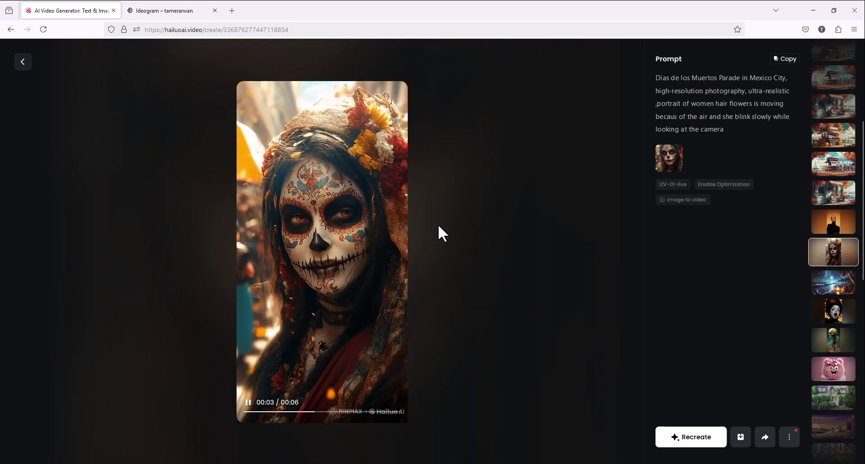
pyautogui.click(840, 223)
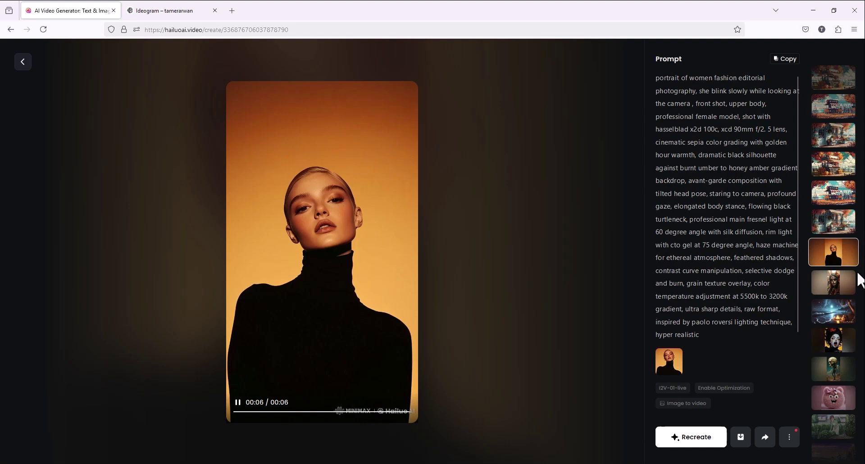
# Step: Review the autumn café, Japadog cart and pumpkin stall videos, then return to the Explore home page
pyautogui.click(842, 225)
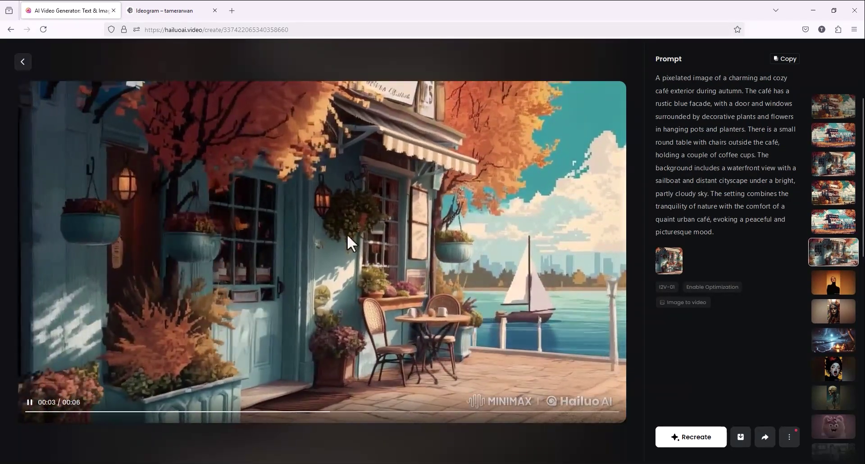
pyautogui.click(840, 224)
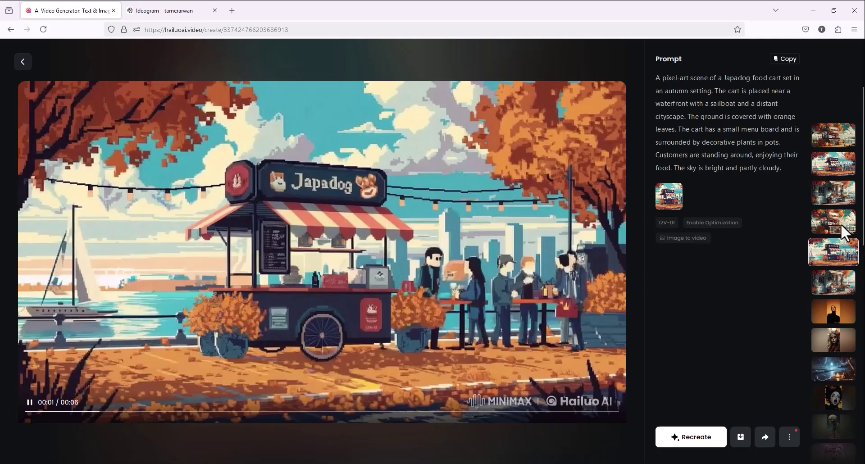
pyautogui.click(835, 194)
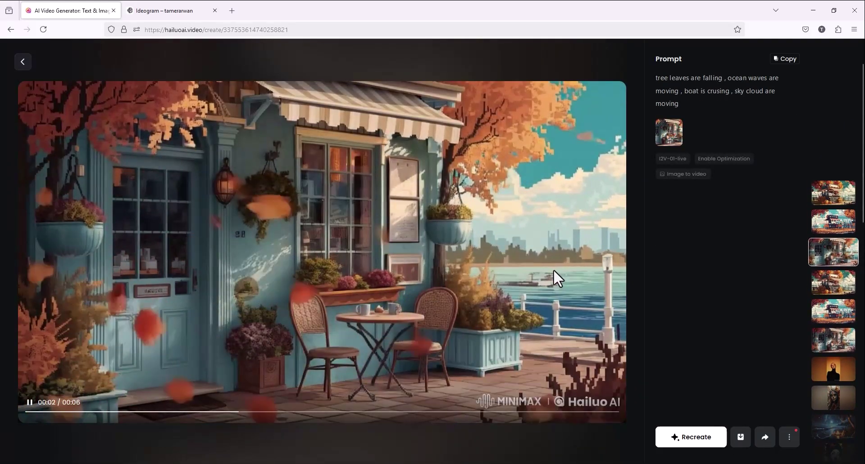
pyautogui.click(836, 225)
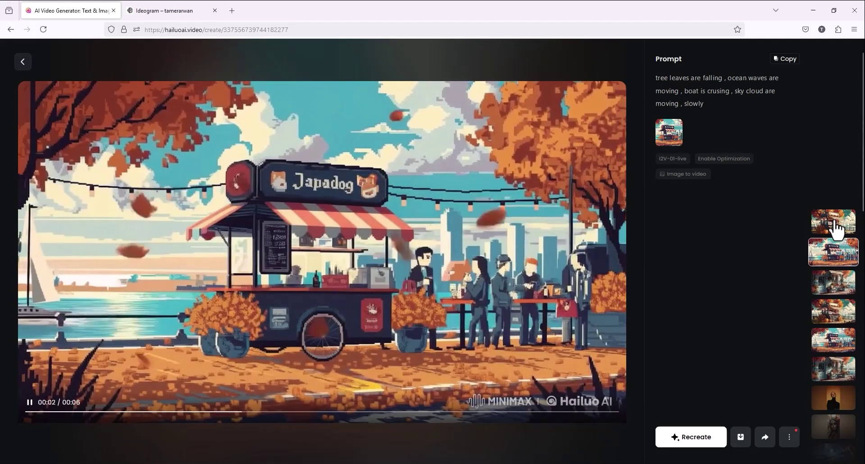
pyautogui.click(830, 226)
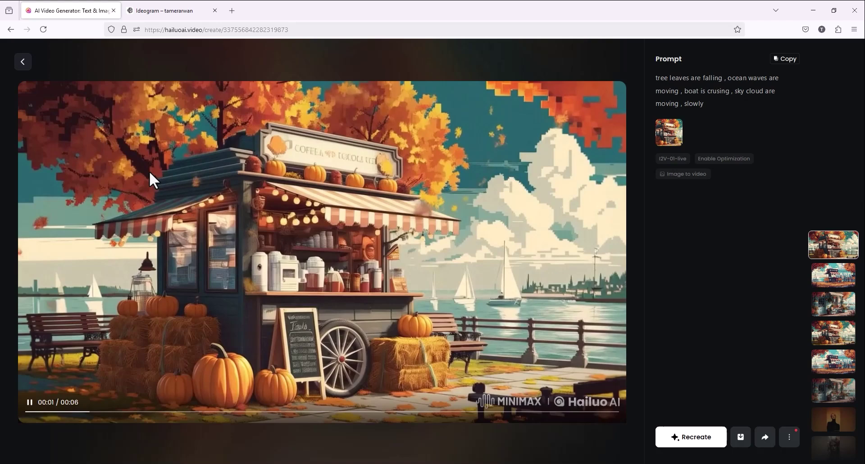
pyautogui.press('Escape')
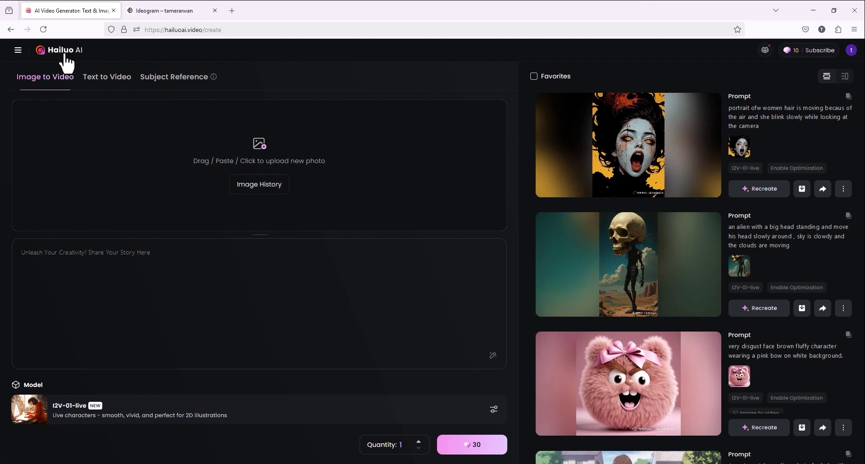
pyautogui.click(80, 51)
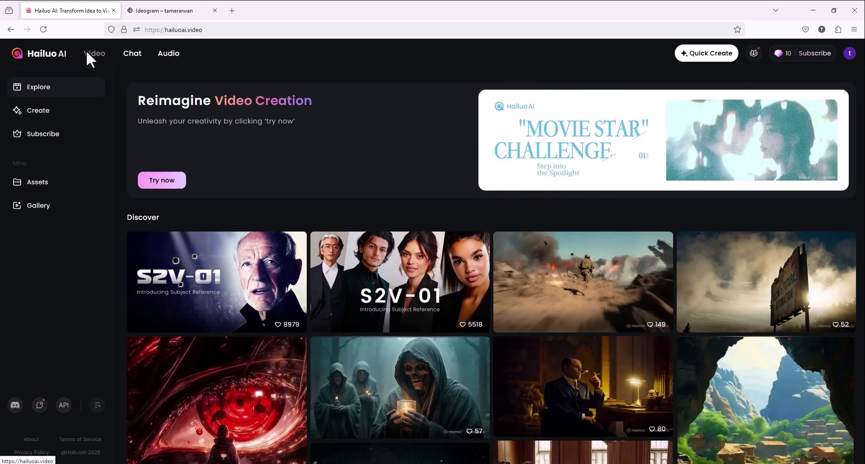
pyautogui.click(151, 13)
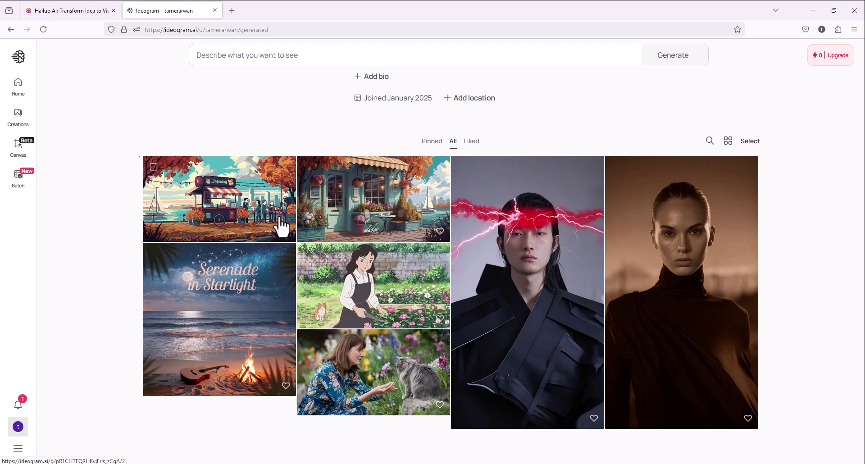
pyautogui.click(19, 87)
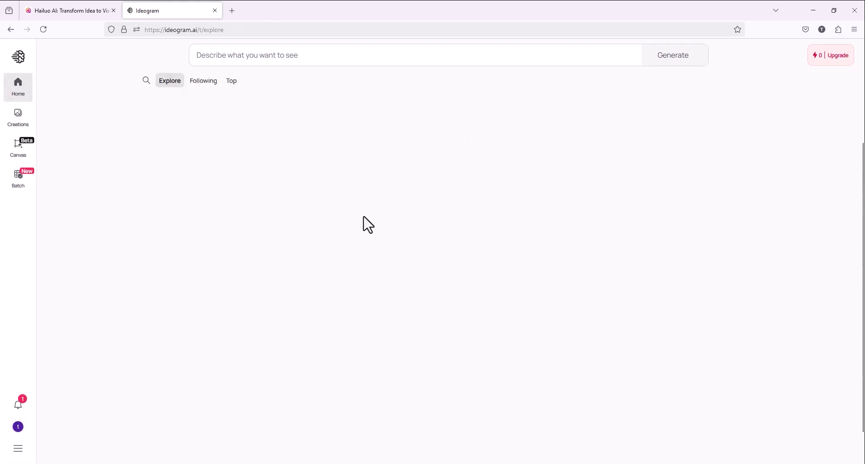
pyautogui.scroll(-4, 364, 215)
pyautogui.scroll(4, 402, 229)
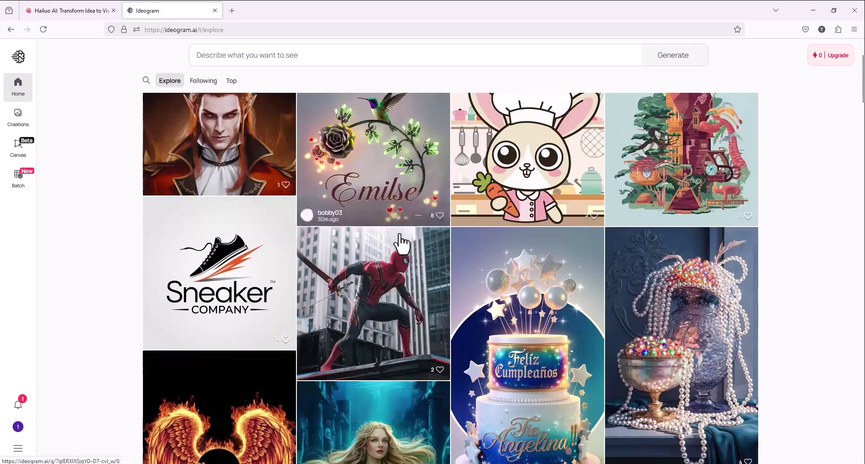
pyautogui.click(402, 288)
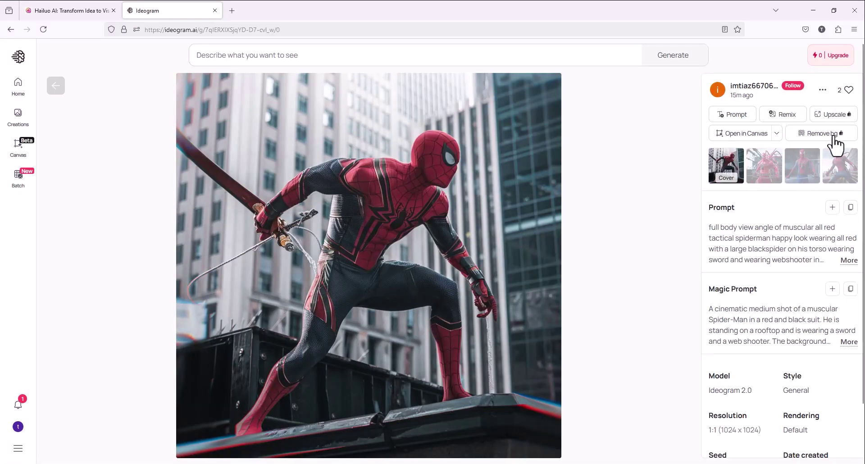
pyautogui.click(823, 90)
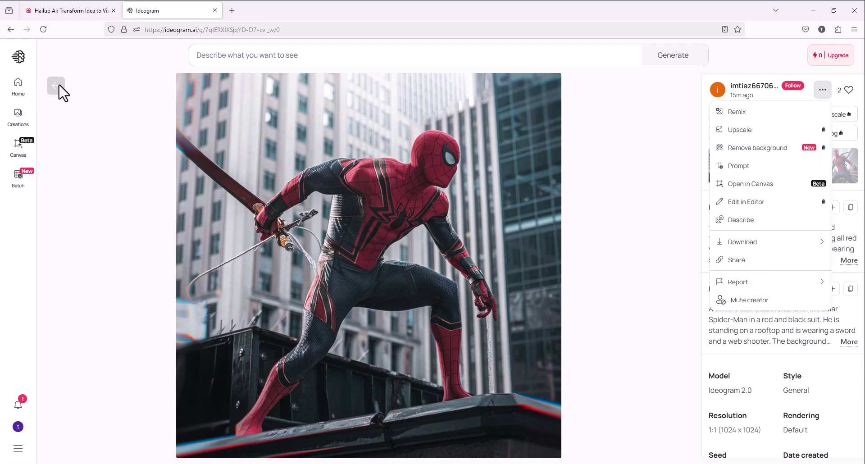
pyautogui.click(68, 10)
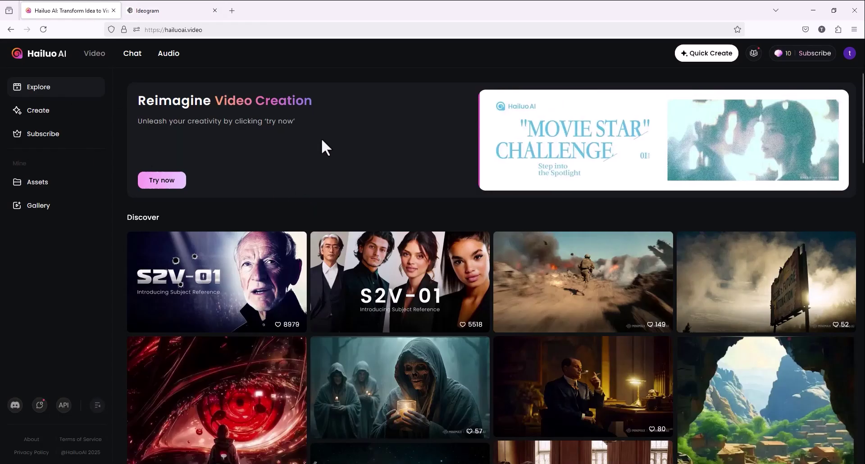
# Step: Open the Image to Video create page and show previously uploaded images
pyautogui.scroll(-5, 272, 128)
pyautogui.scroll(5, 272, 128)
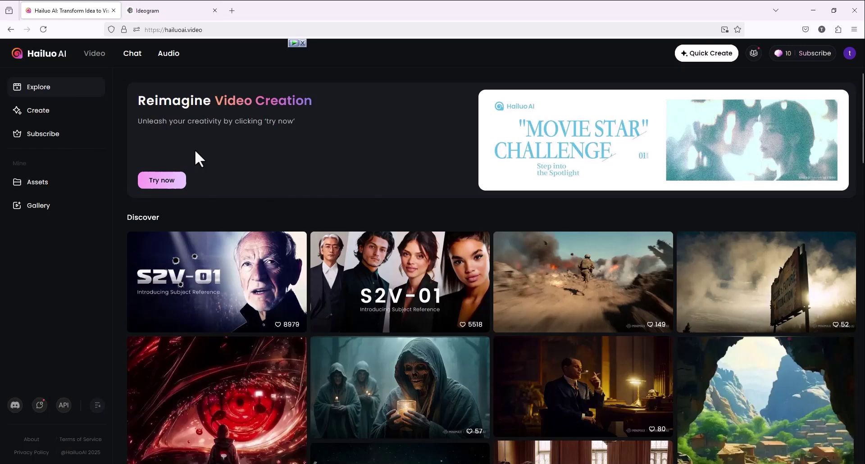
pyautogui.click(40, 113)
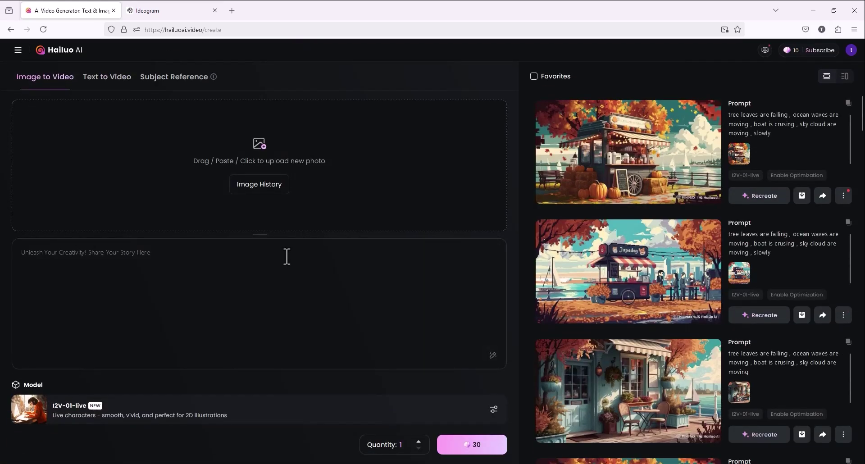
pyautogui.click(265, 185)
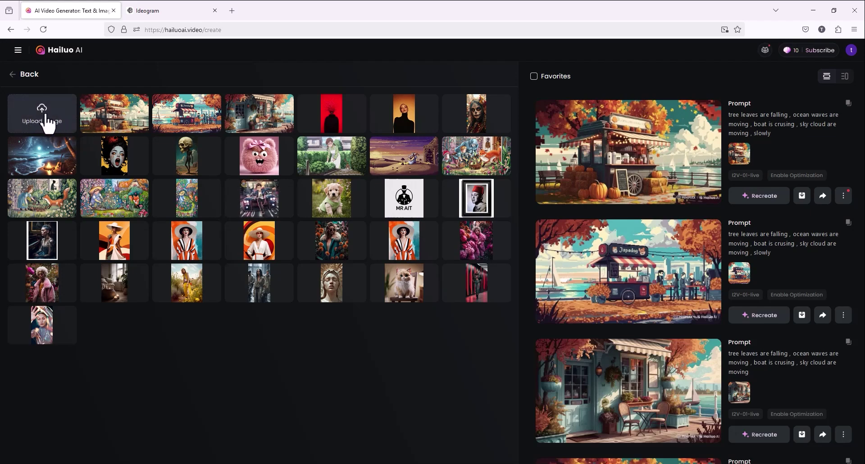
pyautogui.click(47, 122)
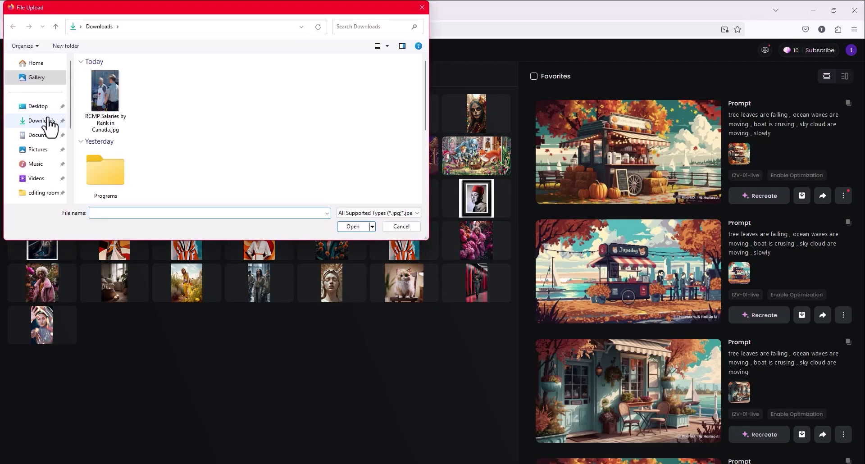
pyautogui.click(409, 226)
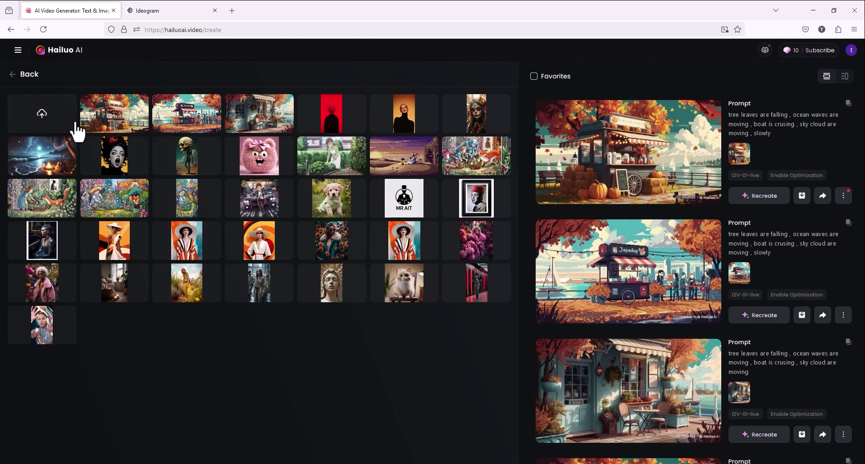
# Step: Skip the RCMP Salaries file and load the pumpkin food-stall image from upload history
pyautogui.click(74, 108)
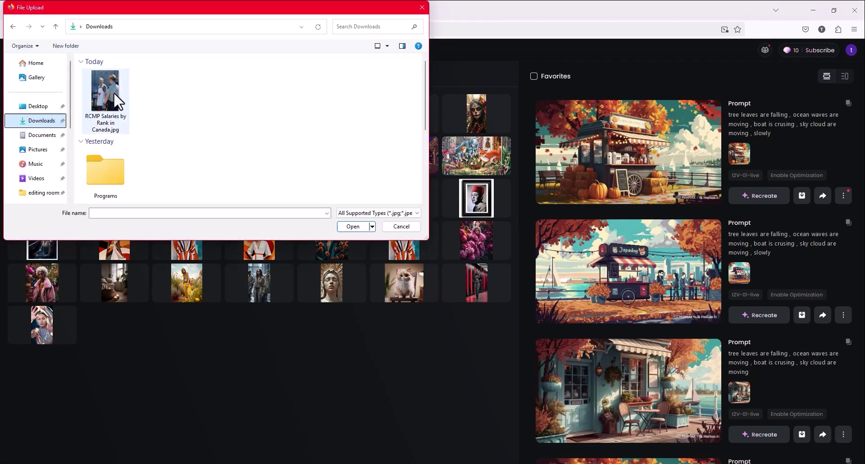
pyautogui.click(113, 90)
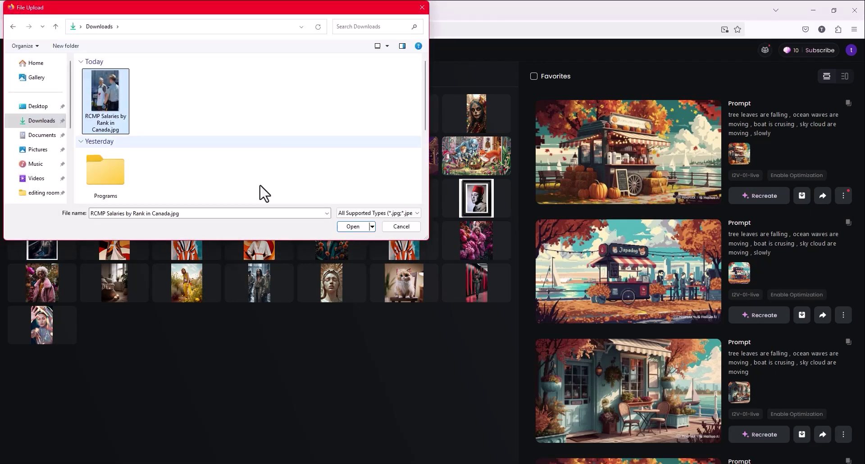
pyautogui.click(397, 226)
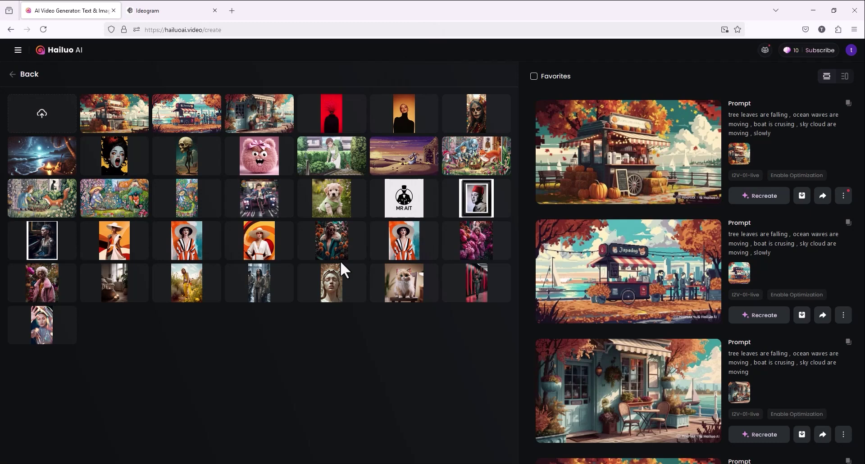
pyautogui.click(126, 120)
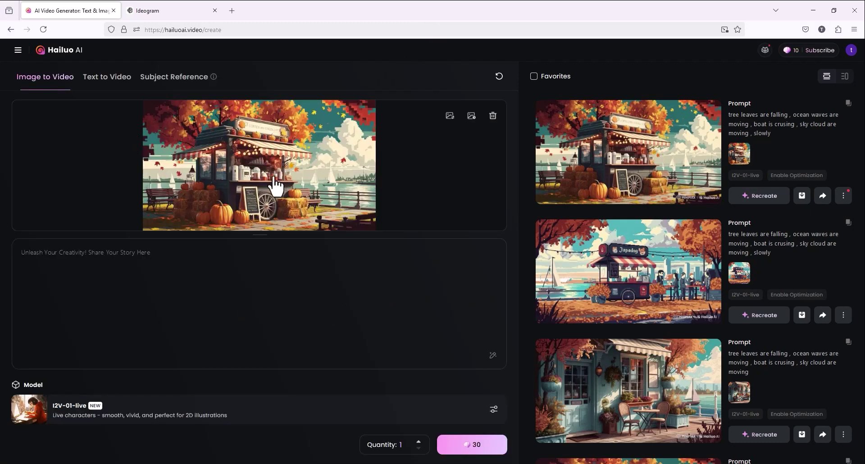
pyautogui.click(211, 273)
# Step: Expand the Spider-Man image's Magic Prompt in Ideogram and copy its text
pyautogui.click(160, 10)
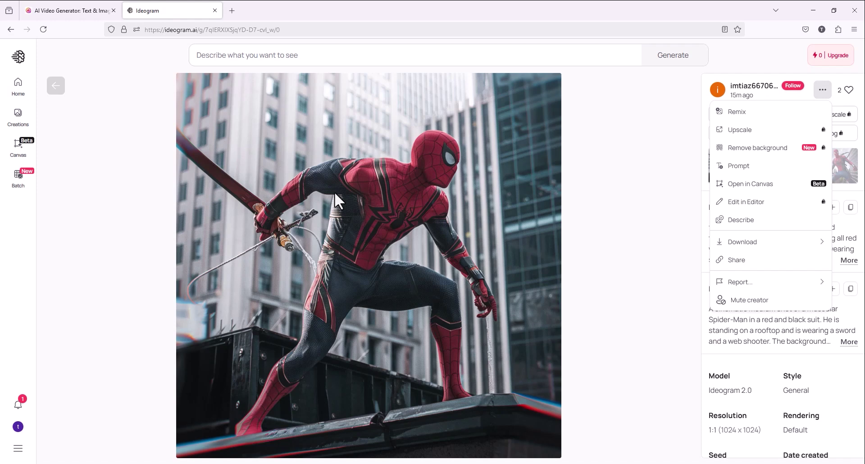
pyautogui.click(553, 148)
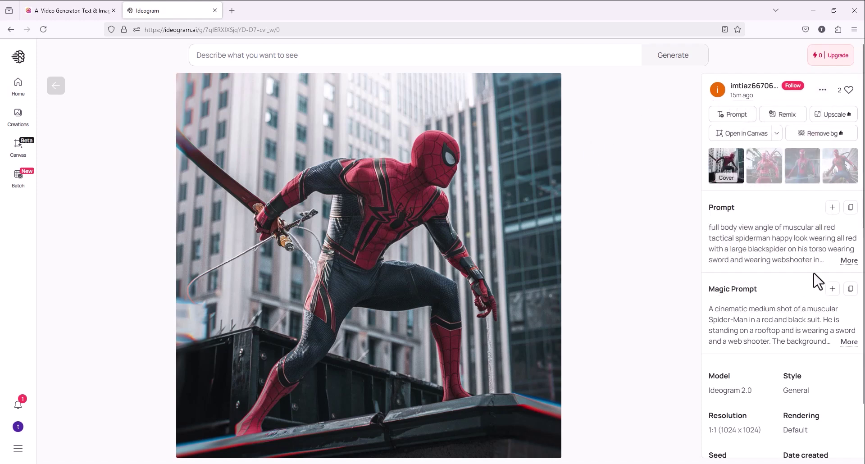
pyautogui.click(847, 341)
pyautogui.tripleClick(768, 325)
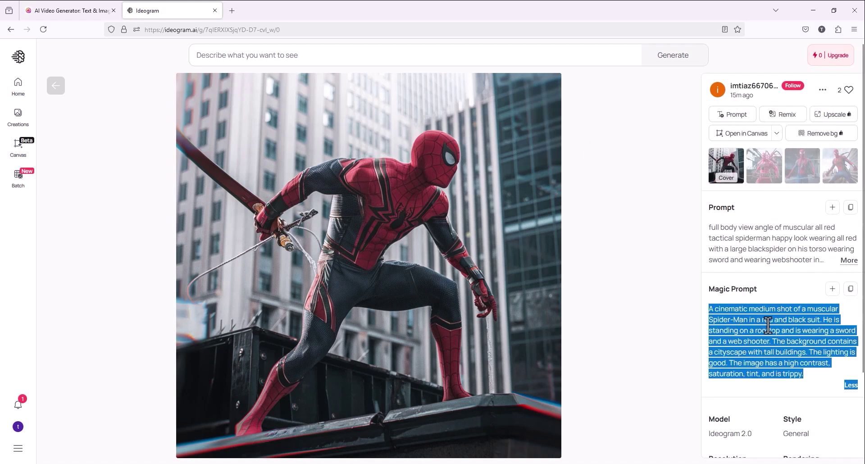
pyautogui.rightClick(761, 329)
pyautogui.click(775, 336)
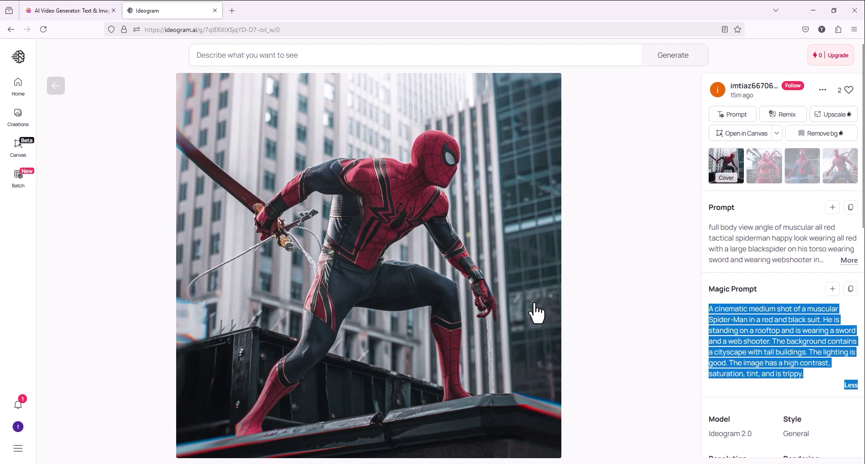
pyautogui.click(850, 289)
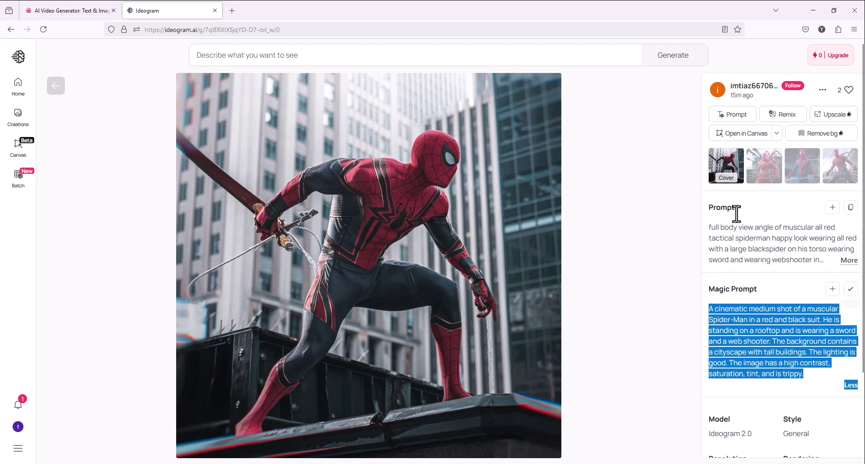
# Step: Copy the Magic Prompt again, then expand and select the original Prompt text
pyautogui.click(752, 224)
pyautogui.click(850, 260)
pyautogui.moveTo(771, 239); pyautogui.dragTo(802, 291)
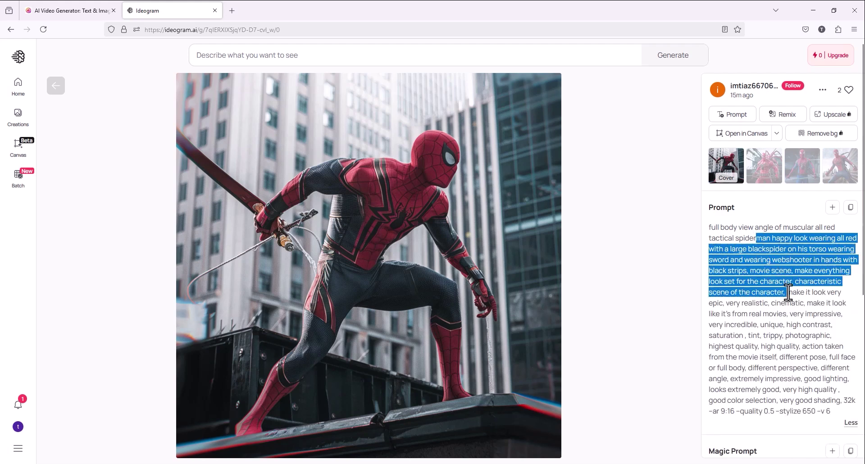
pyautogui.scroll(-5, 803, 302)
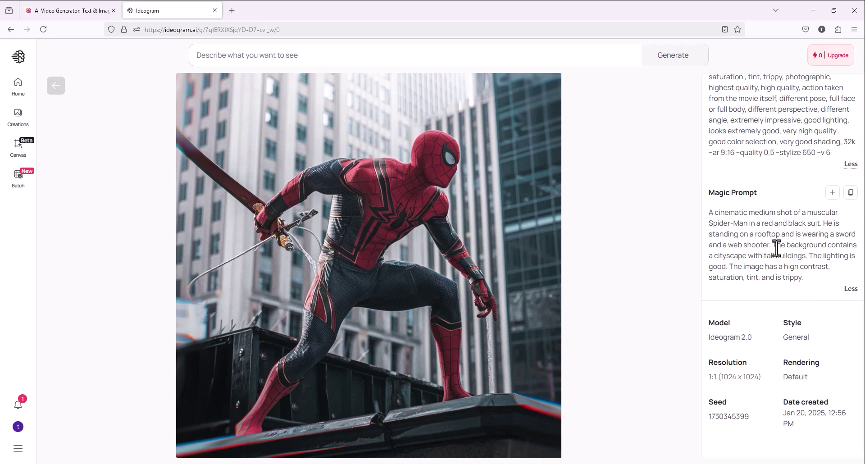
# Step: Replace the pasted Spider-Man text with 'moving clouds ,tree leaves faling , boat moving ,cinematic shot'
pyautogui.click(851, 193)
pyautogui.click(103, 4)
pyautogui.hotkey('ctrl', 'v')
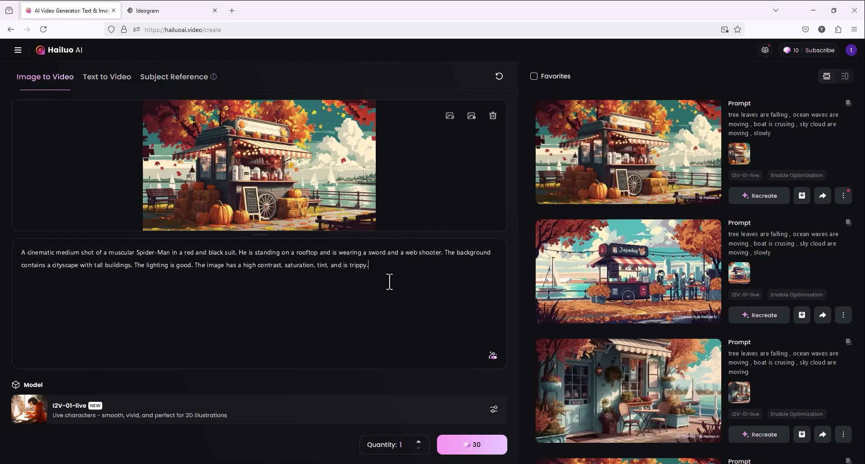
pyautogui.moveTo(390, 287); pyautogui.dragTo(4, 221)
pyautogui.press('BackSpace')
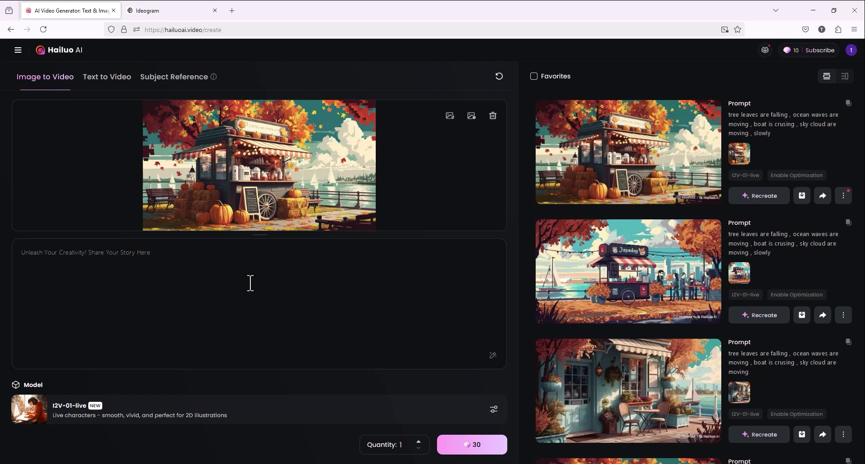
pyautogui.write('mo')
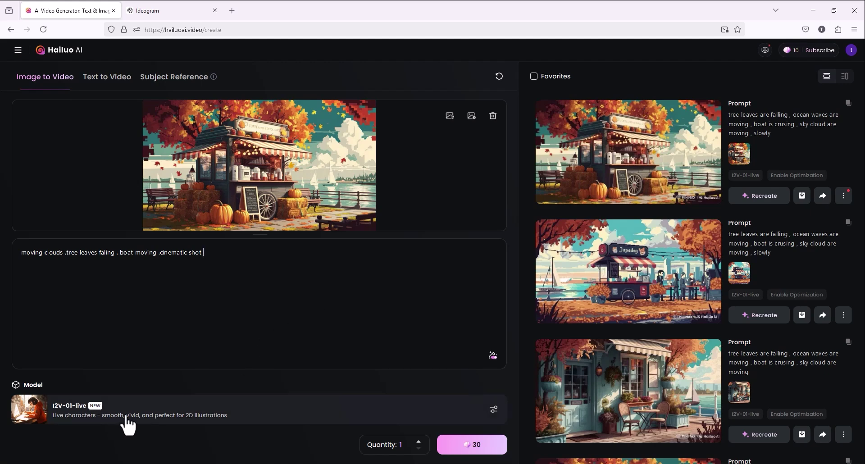
pyautogui.click(162, 416)
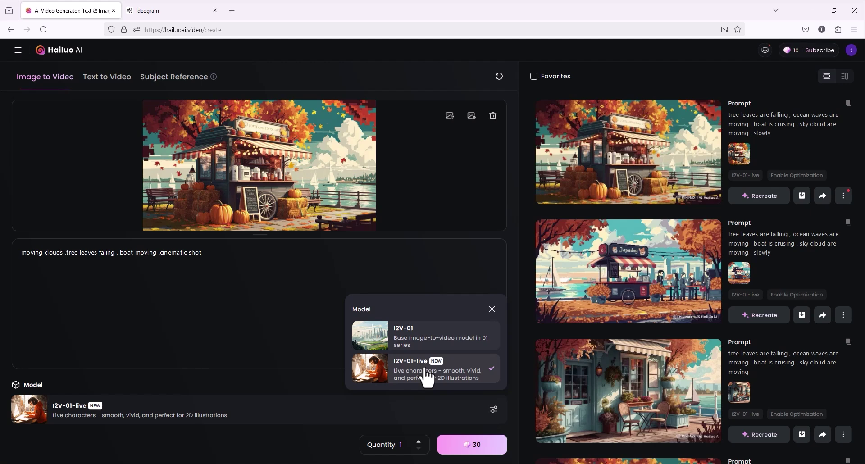
# Step: Try the I2V-01 model, then switch back to I2V-01-live
pyautogui.click(426, 342)
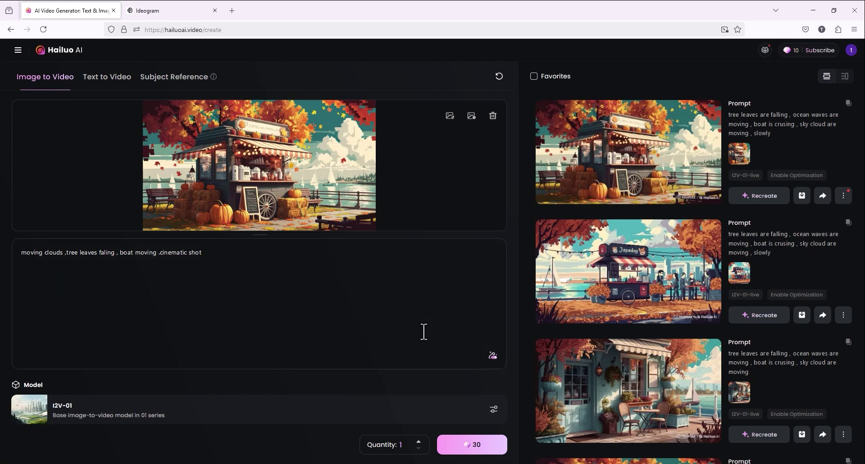
pyautogui.click(293, 428)
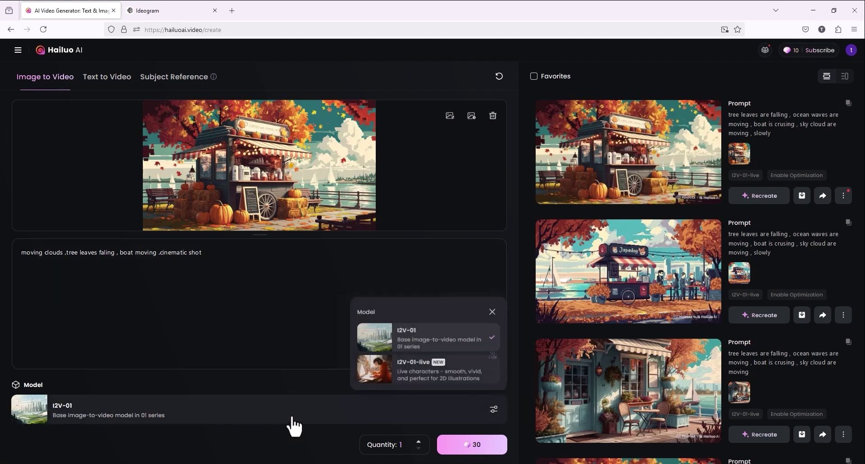
pyautogui.click(480, 380)
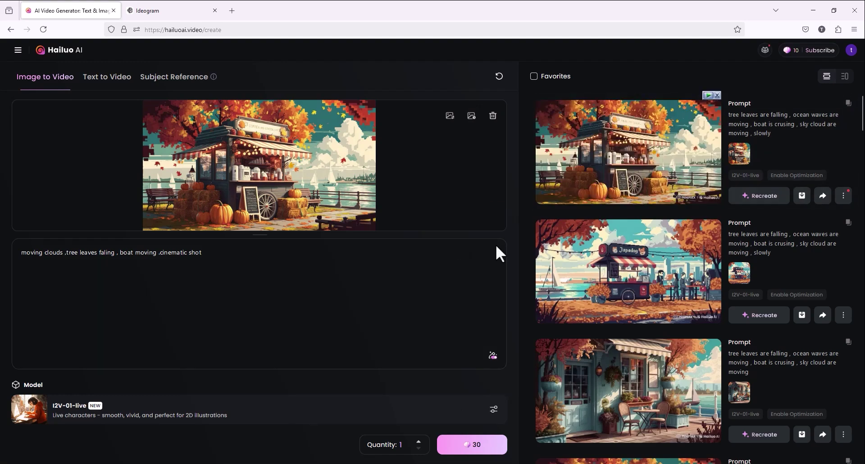
pyautogui.click(787, 53)
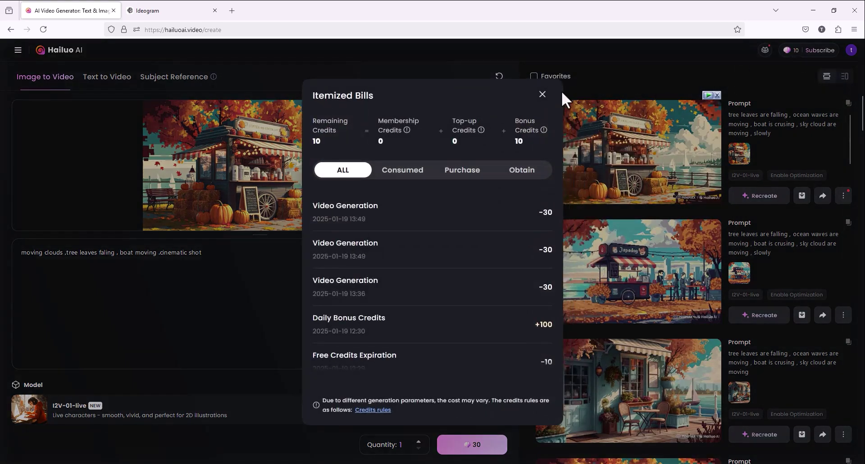
pyautogui.click(541, 95)
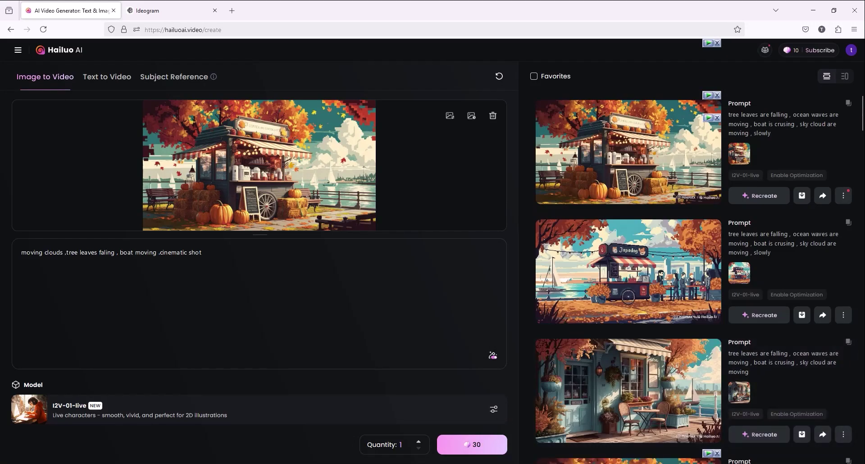
pyautogui.moveTo(629, 152)
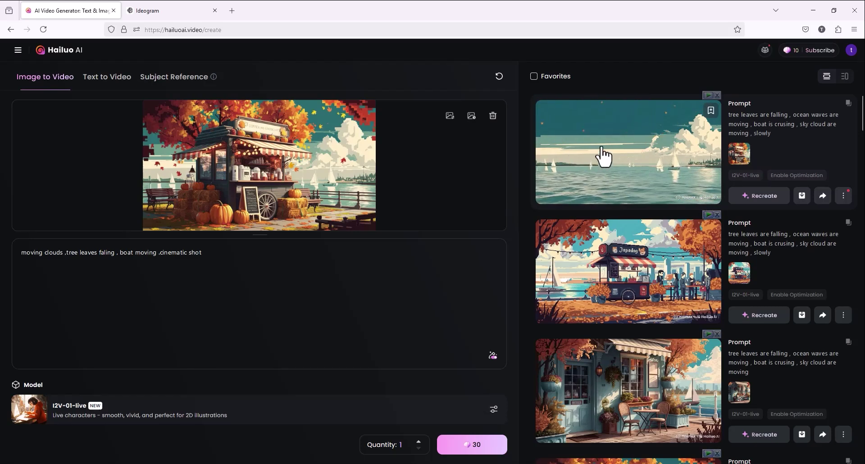
pyautogui.click(816, 46)
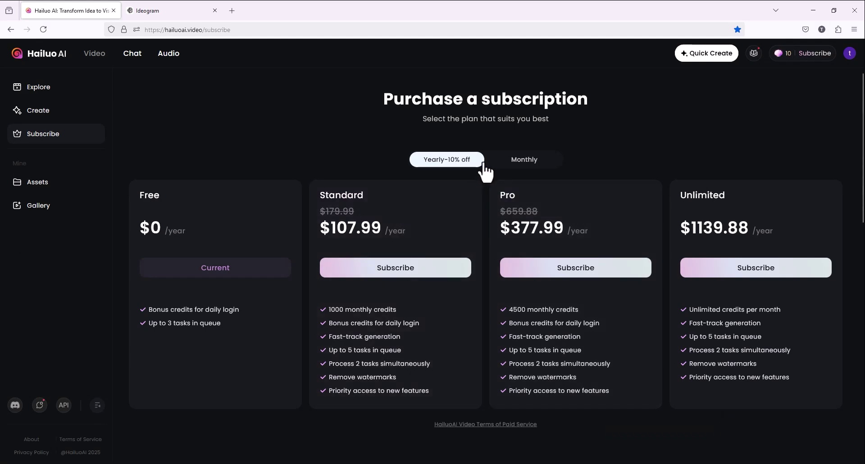
pyautogui.click(514, 164)
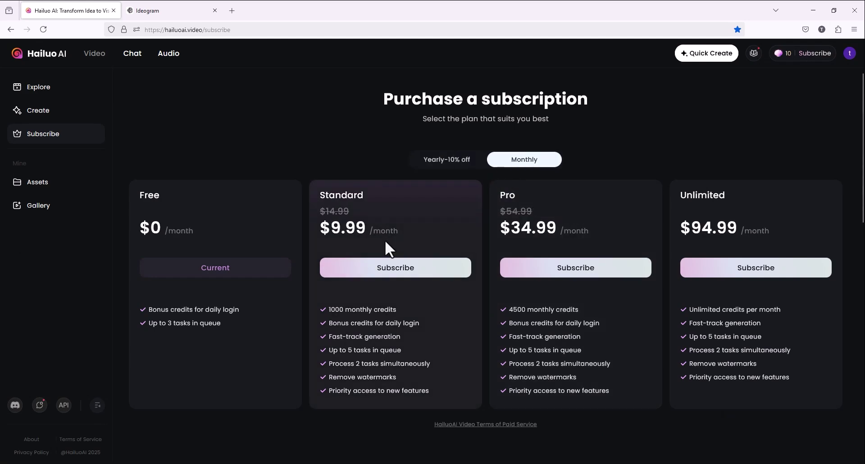
pyautogui.click(51, 112)
pyautogui.scroll(-3, 629, 180)
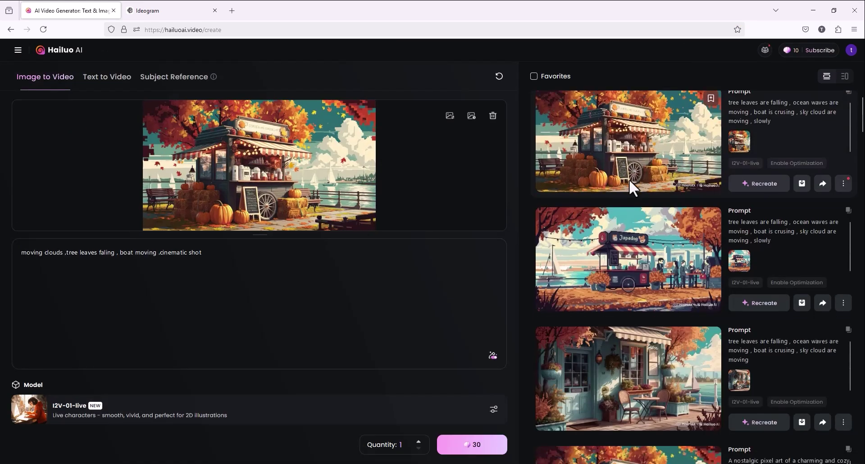
pyautogui.scroll(3, 654, 190)
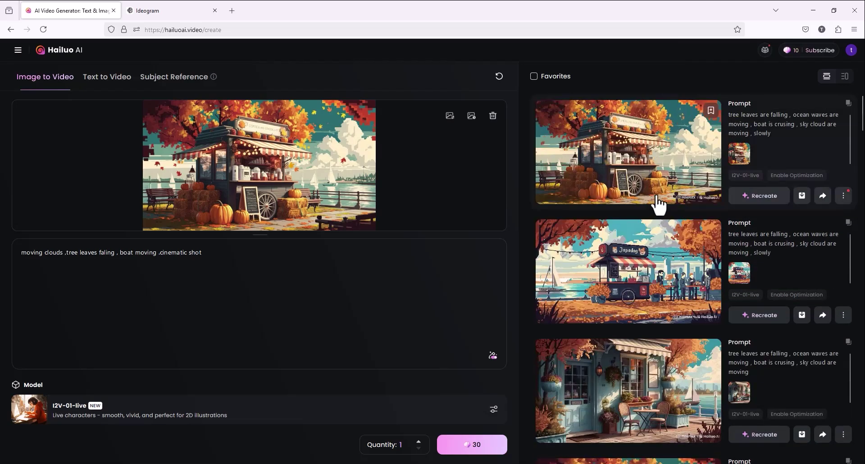
pyautogui.click(649, 146)
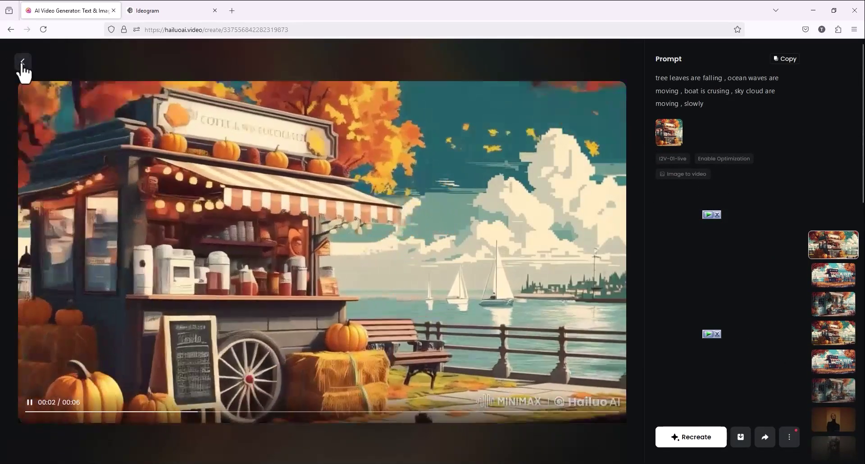
pyautogui.click(22, 61)
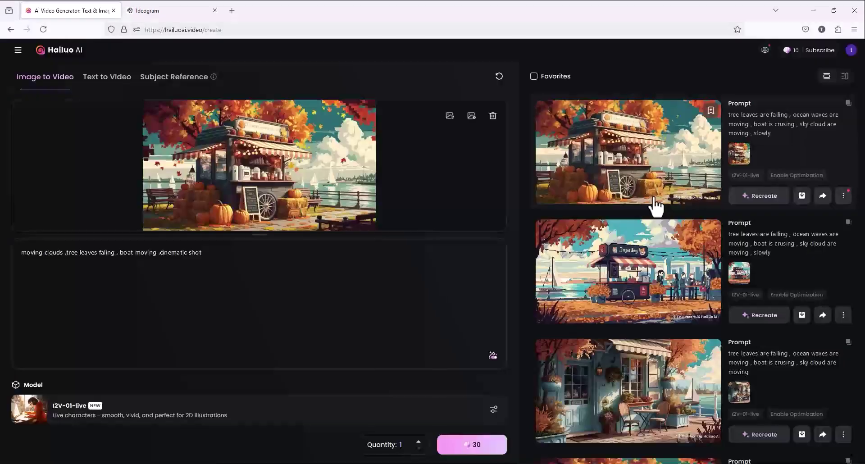
pyautogui.click(662, 255)
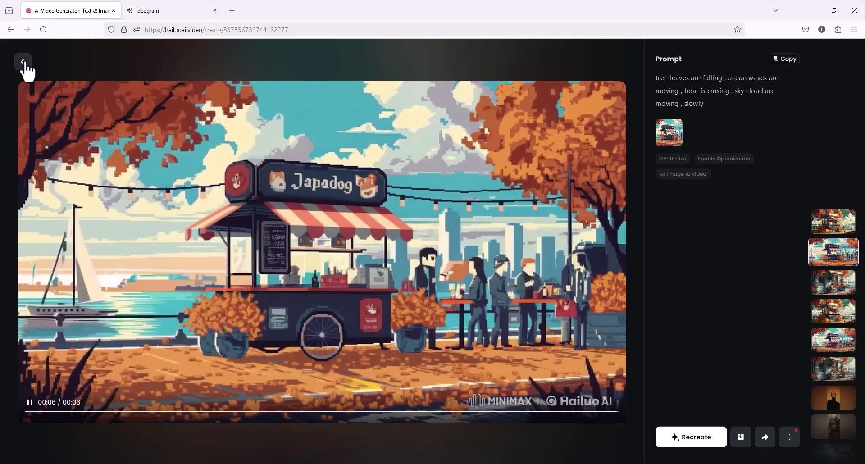
pyautogui.rightClick(448, 203)
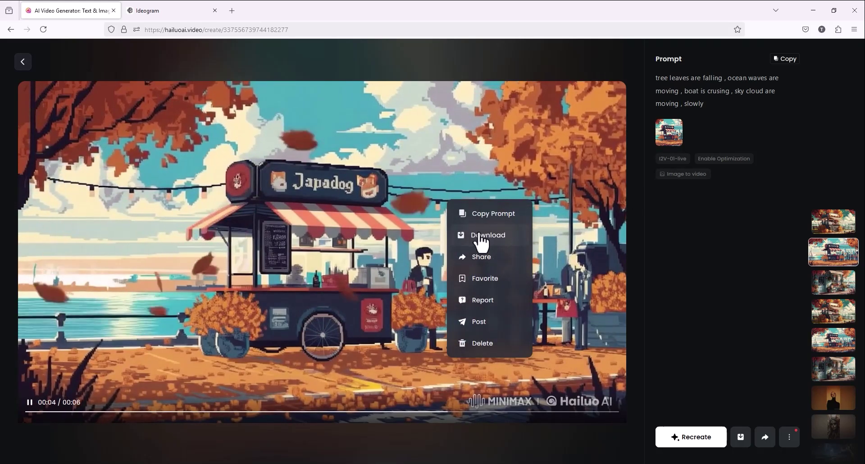
pyautogui.click(22, 62)
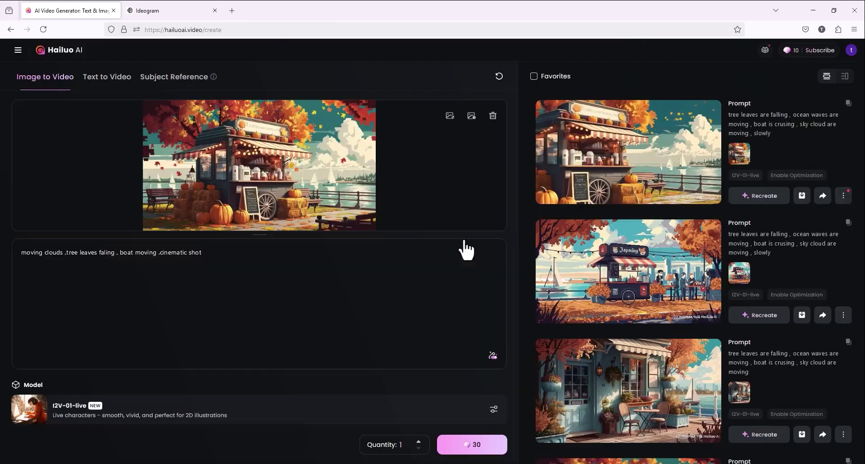